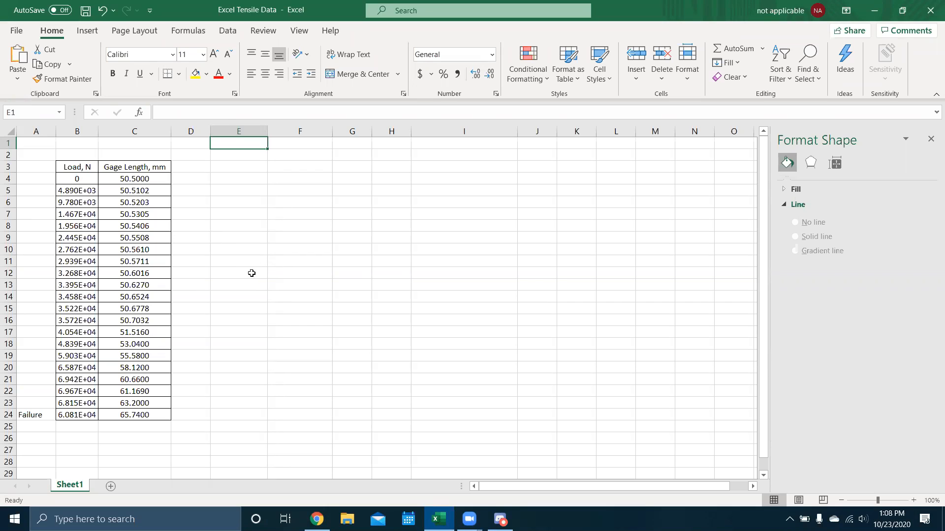
Enter the heading "strain" in cell E1.
left_click_drag(63, 427, 152, 178)
left_click(232, 180)
left_click(252, 146)
type("strain")
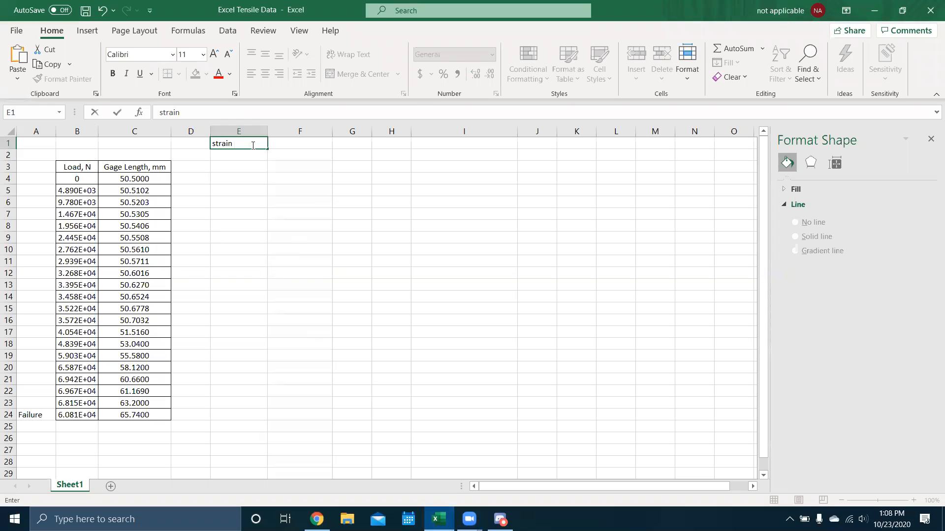
Enter the strain formula =(C4-50.5000)/50.5000 in cell E4, based on the first gage length.
left_click(224, 169)
double_click(225, 177)
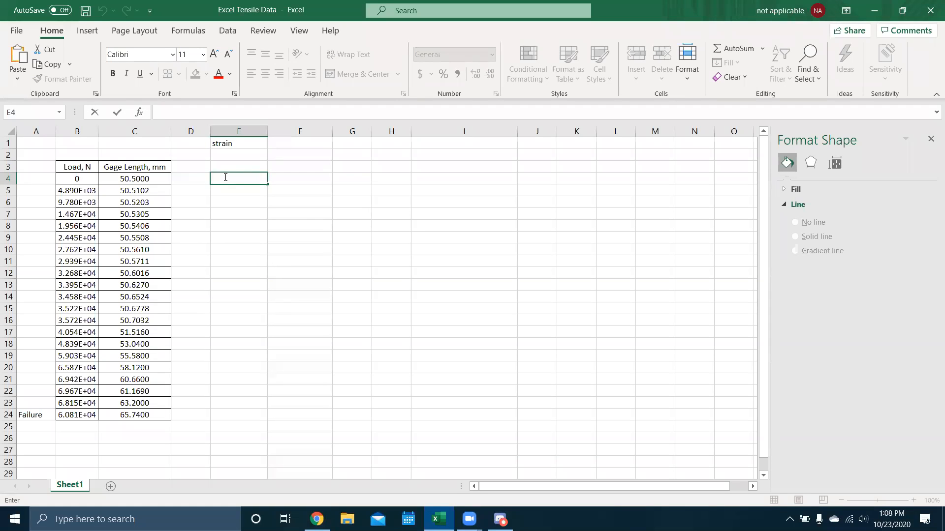
type("=")
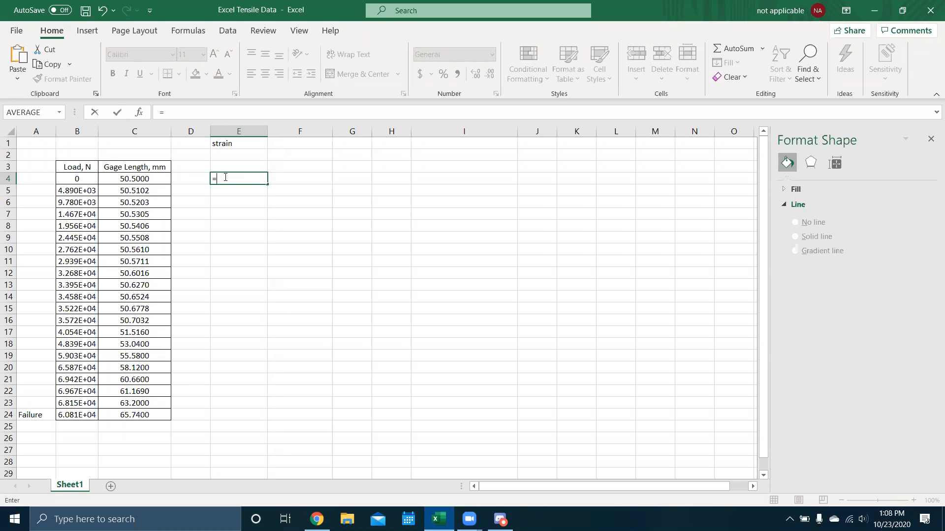
left_click(146, 177)
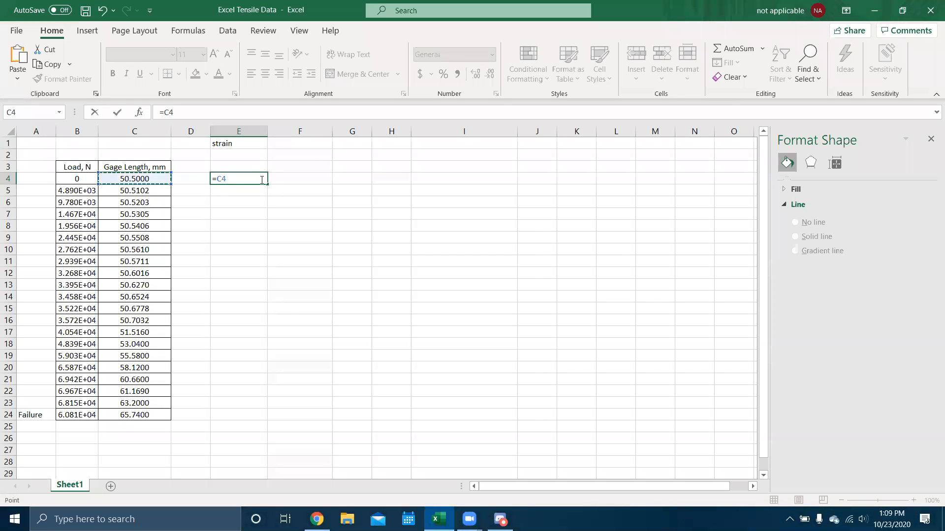
type("-50.5000")
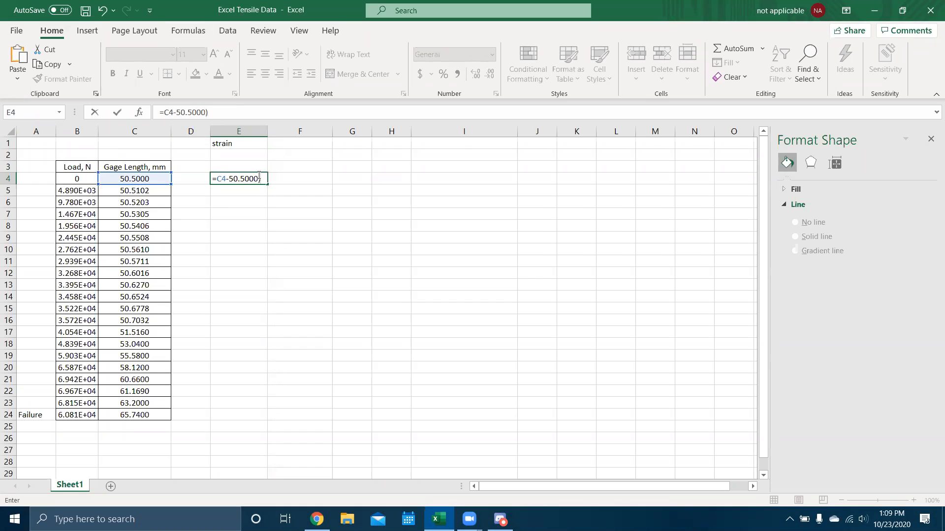
left_click(217, 178)
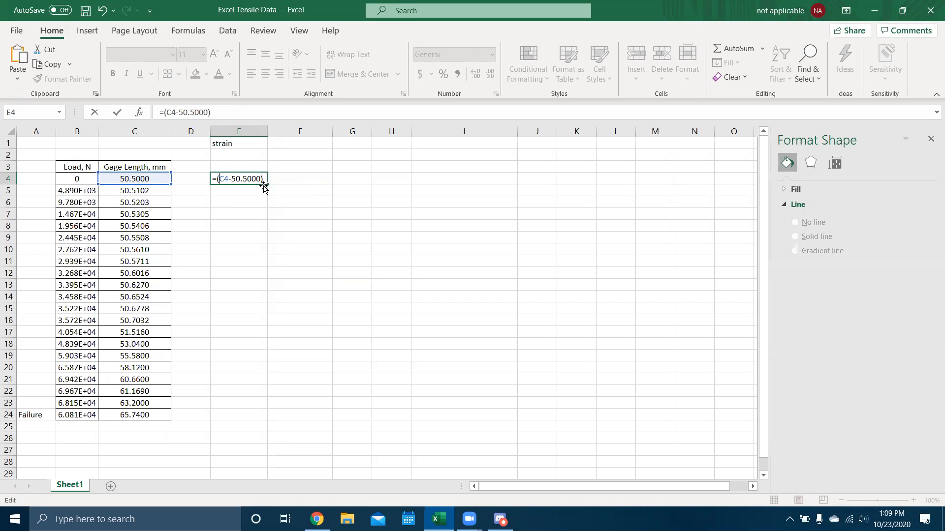
type("/50.5000")
key("Return")
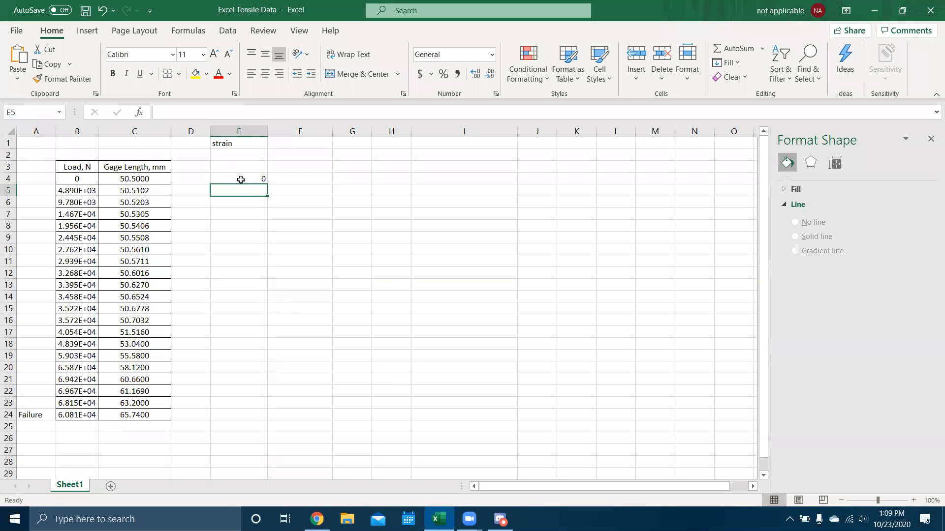
Fill the strain formula from E4 down through E24.
left_click(241, 180)
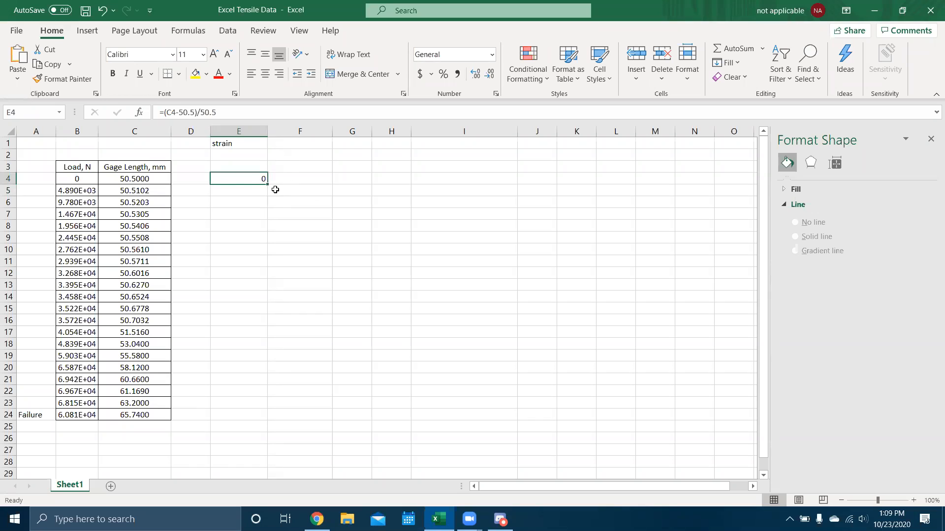
left_click_drag(267, 183, 243, 418)
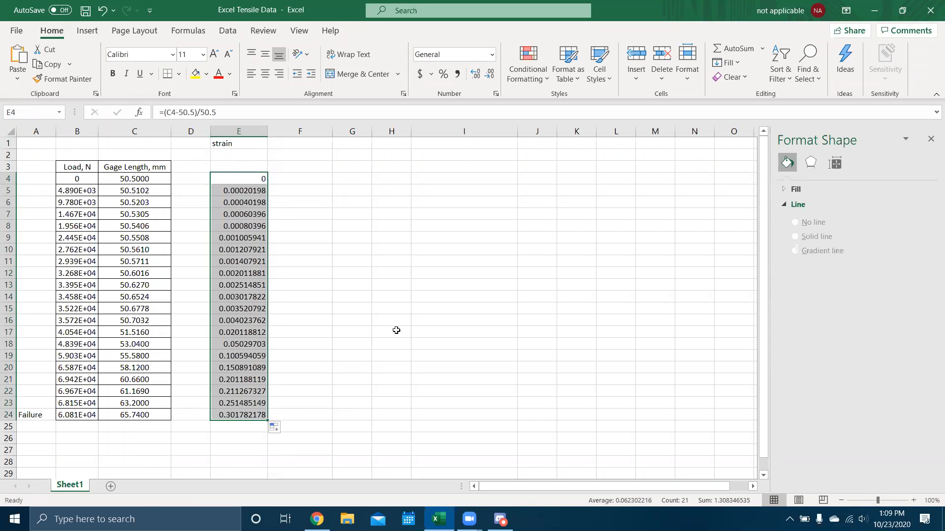
left_click(292, 175)
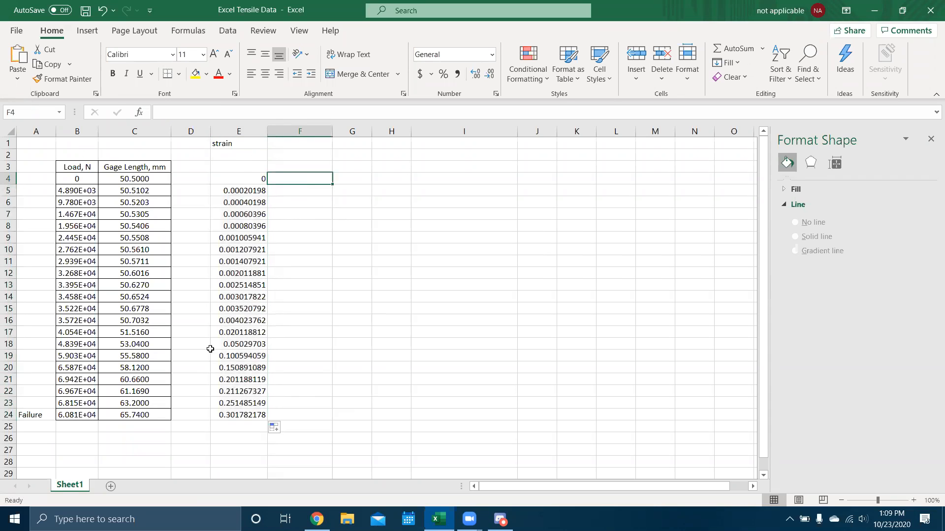
Enter the heading "stress" in cell F1, beside the strain heading.
double_click(303, 144)
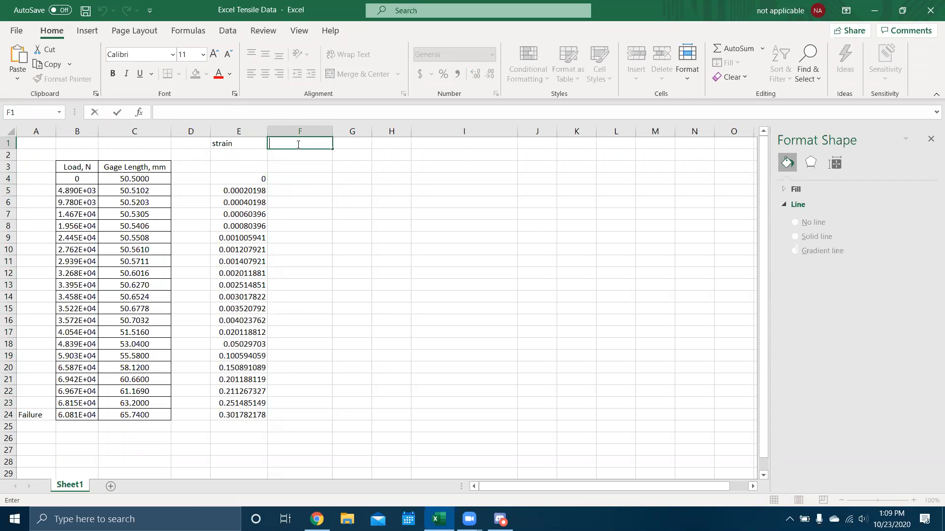
type("stress")
key("Return")
Enter the stress formula =(4*B4)/(PI()*(12.5^2)) in cell F4, based on the first load value.
double_click(300, 180)
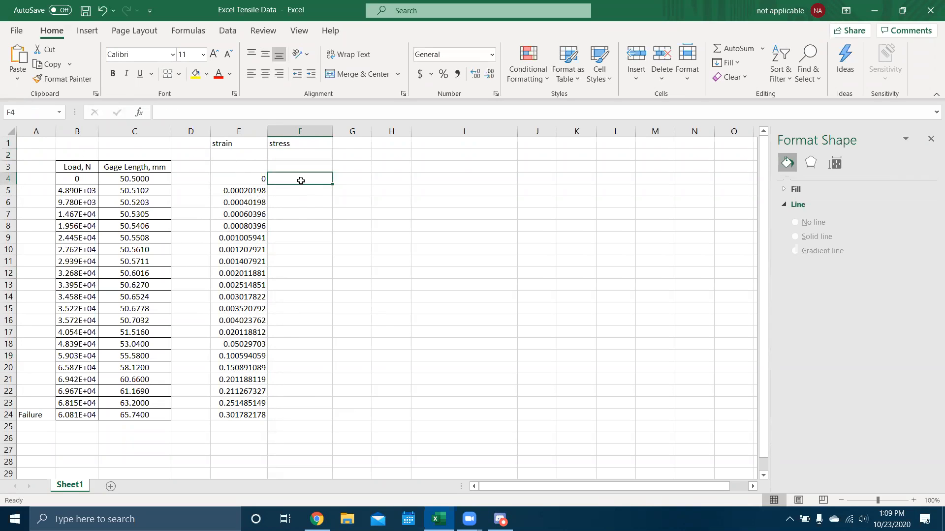
type("=")
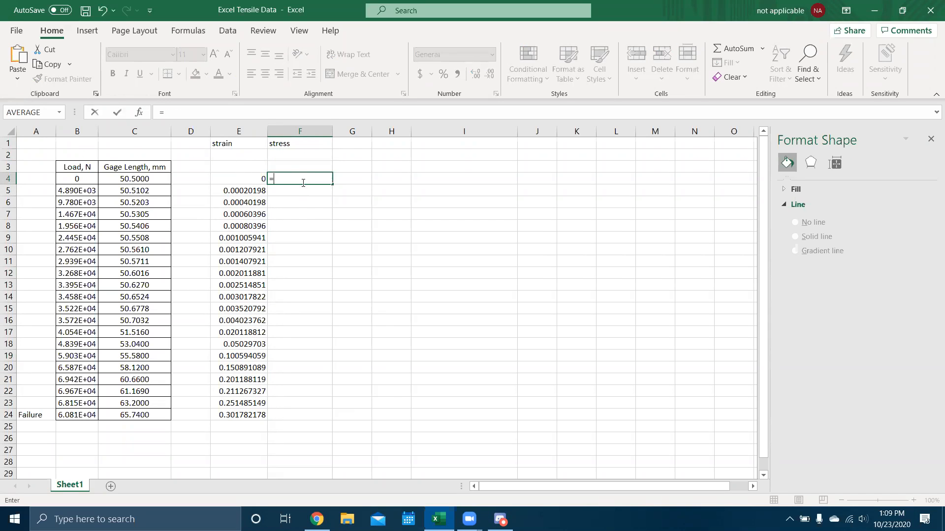
type("(")
type("4")
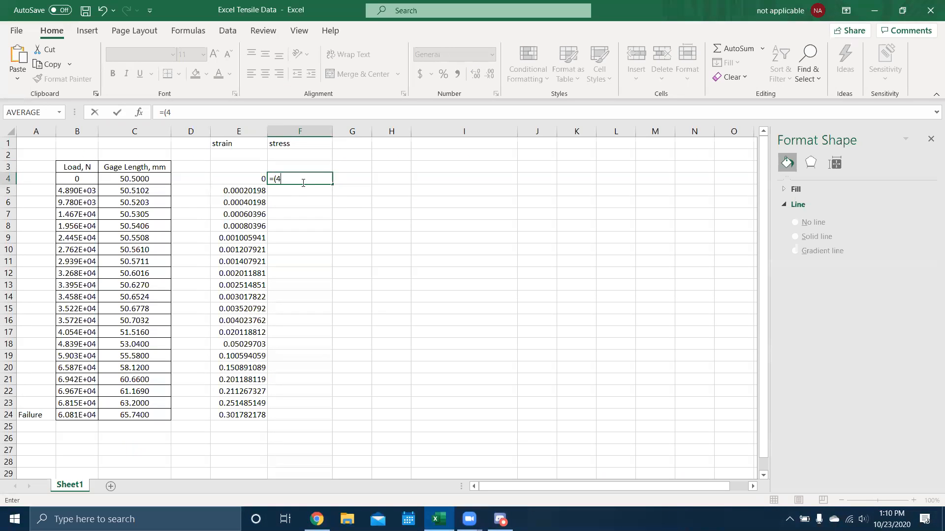
type("*")
left_click(76, 181)
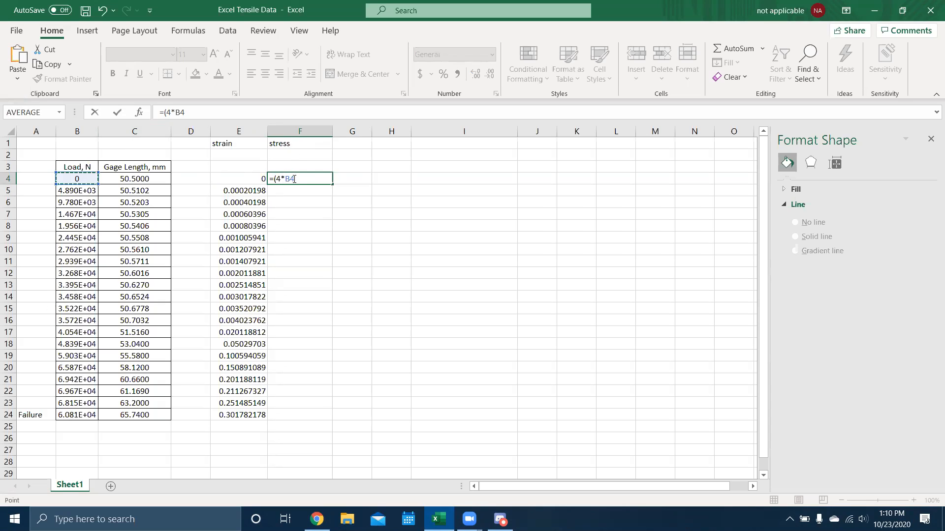
type(")/(pi(")
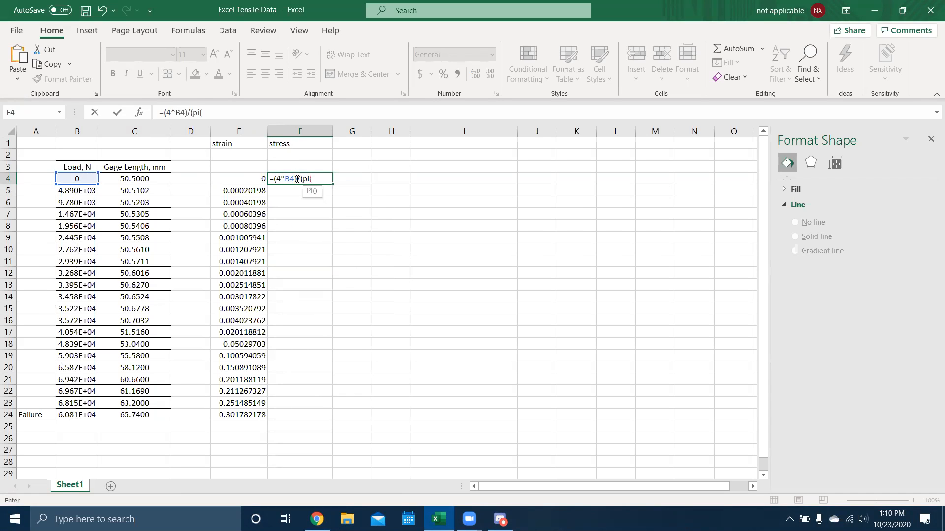
type(")")
type("*(")
type("12.5^2)")
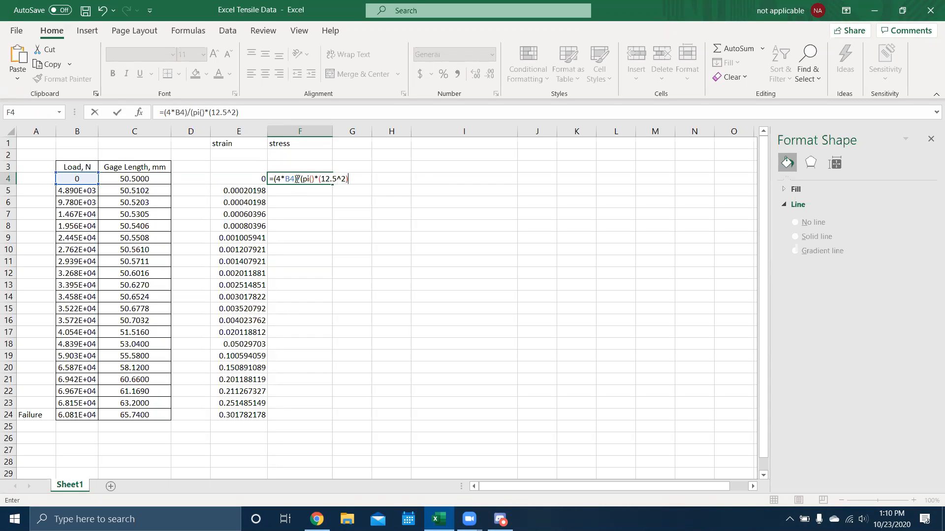
type(")")
key("Return")
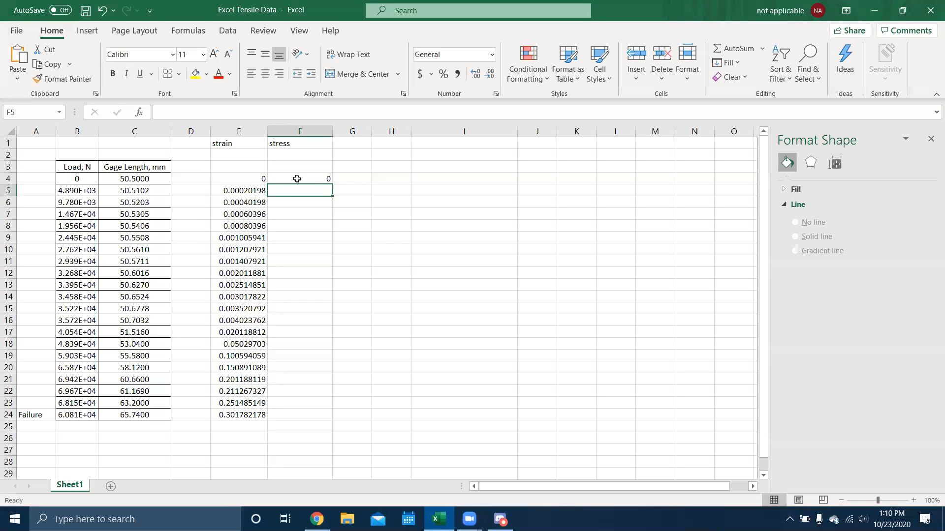
Fill the stress formula with the 12.5 diameter from F4 down through F24.
left_click(322, 178)
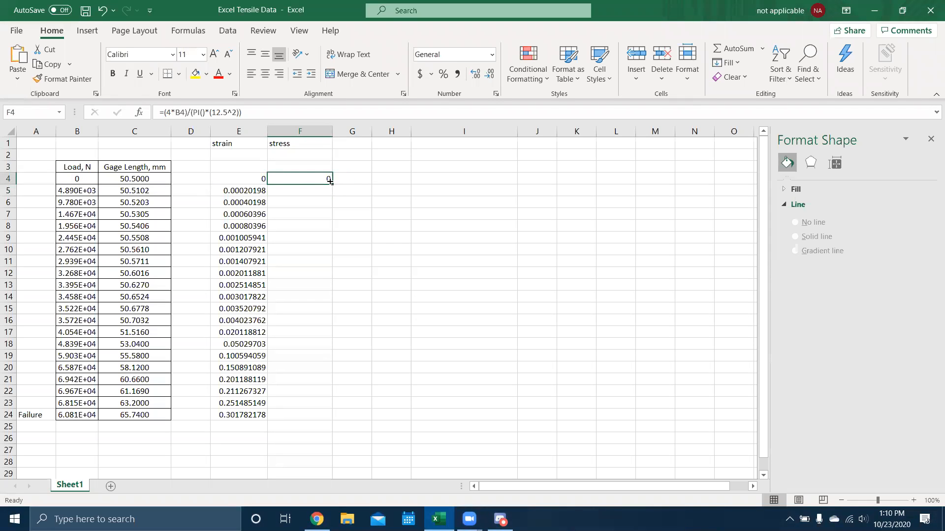
left_click_drag(332, 184, 314, 422)
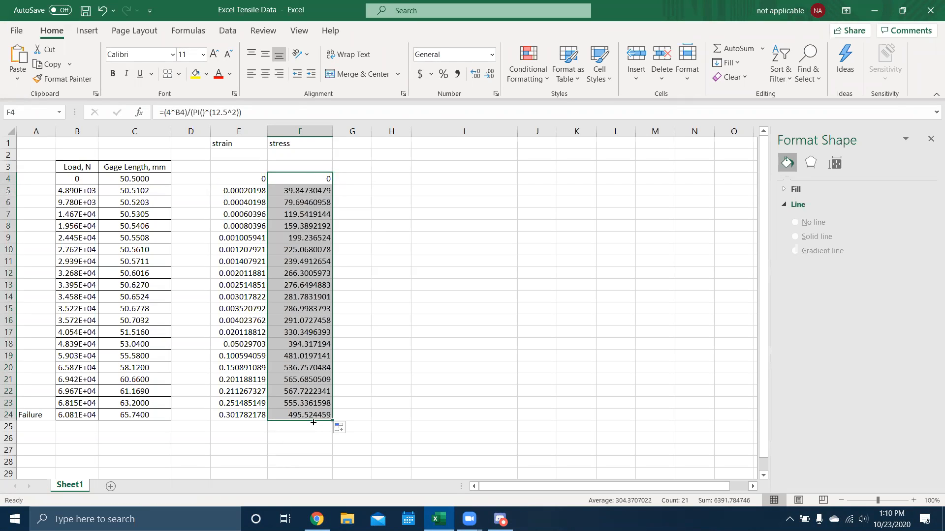
left_click(432, 259)
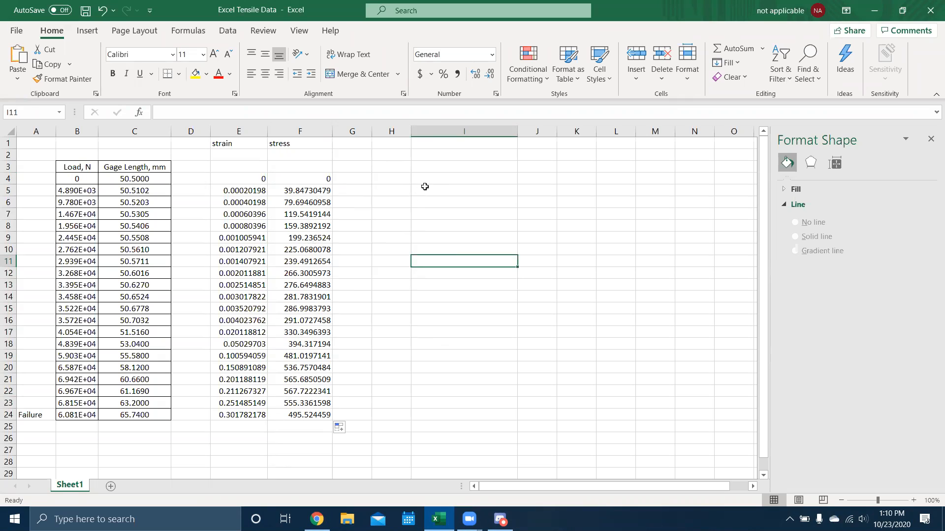
Change the diameter in the F4 stress formula to 14.6.
left_click(320, 177)
double_click(320, 176)
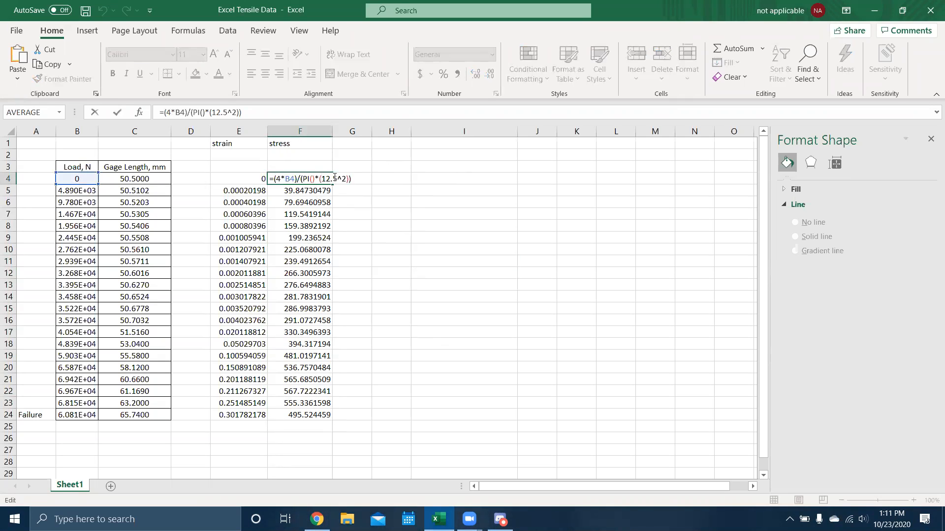
left_click(339, 178)
key("BackSpace")
key("BackSpace")
key("BackSpace")
key("BackSpace")
type("14.6")
key("Return")
Fill the corrected stress formula from F4 down through F24 and check the stress and strain formulas in row 5.
left_click(328, 179)
left_click_drag(332, 183, 315, 418)
left_click(391, 261)
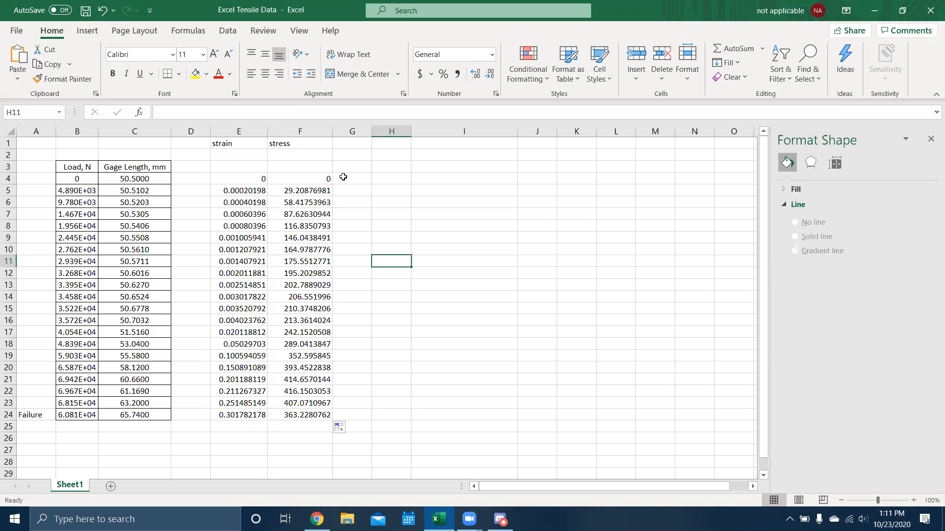
left_click(293, 190)
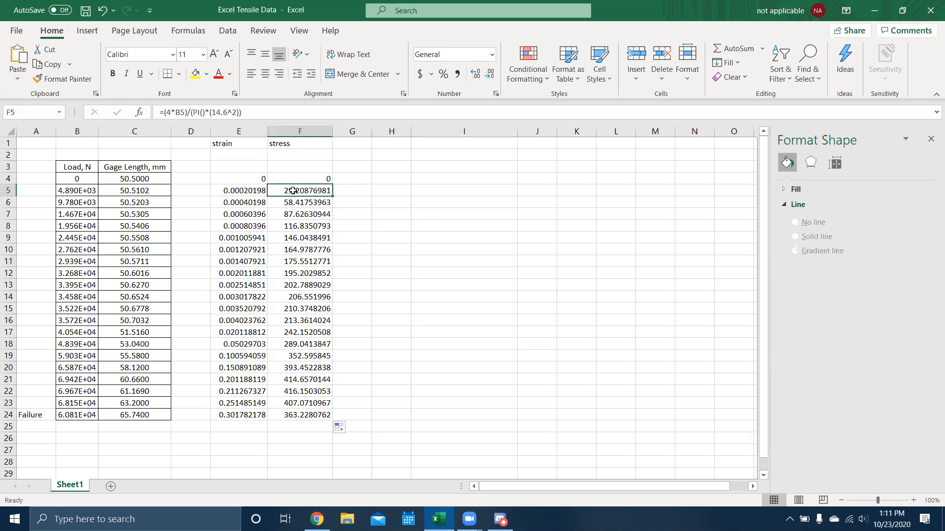
left_click(247, 191)
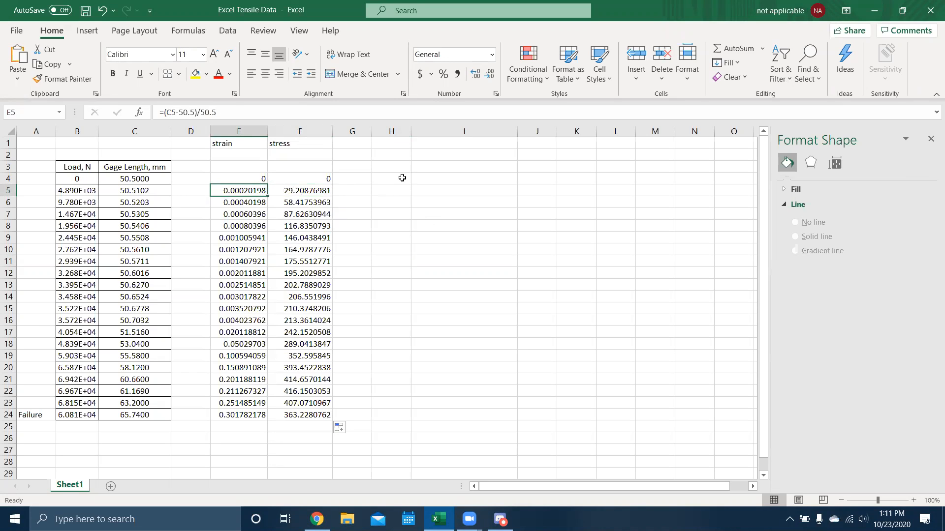
Enter the heading "modulus" in cell H1.
double_click(397, 145)
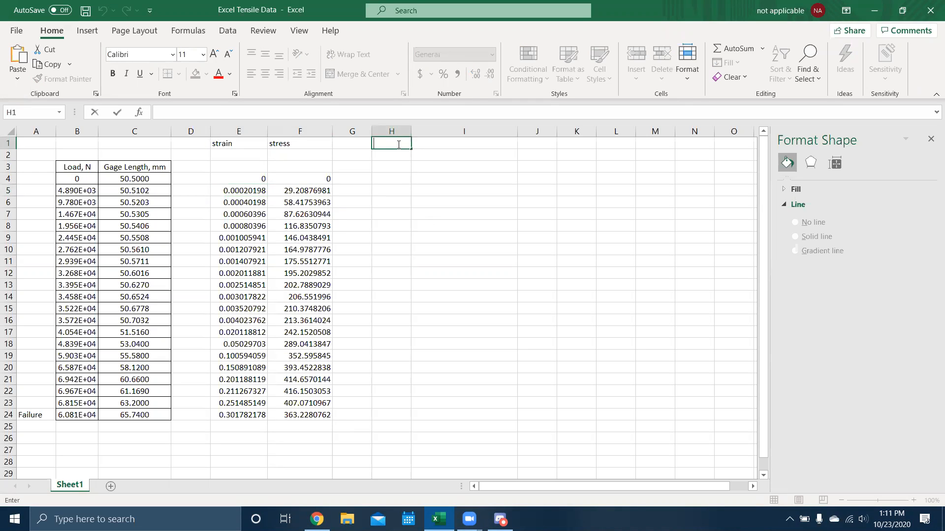
type("modulus")
key("Return")
Enter the modulus formula =F5/E5 in cell H5, dividing stress by strain.
left_click(399, 177)
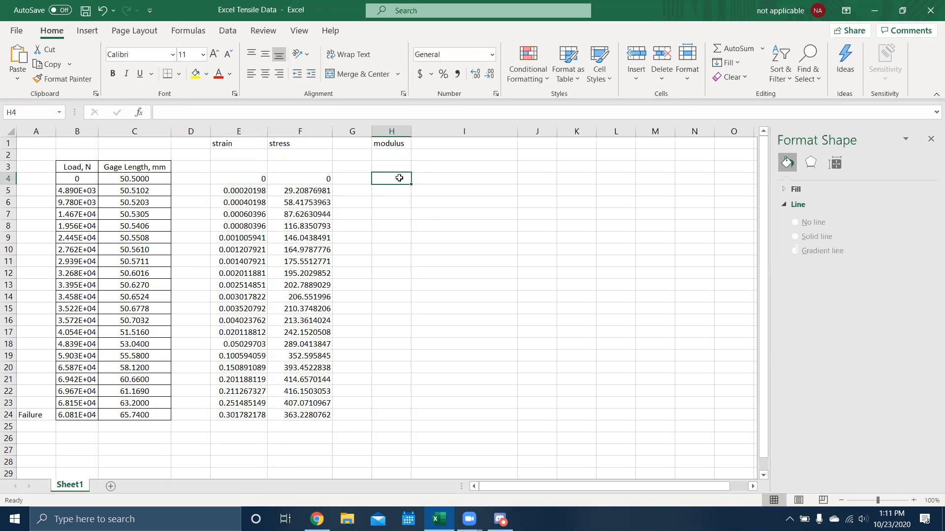
double_click(386, 191)
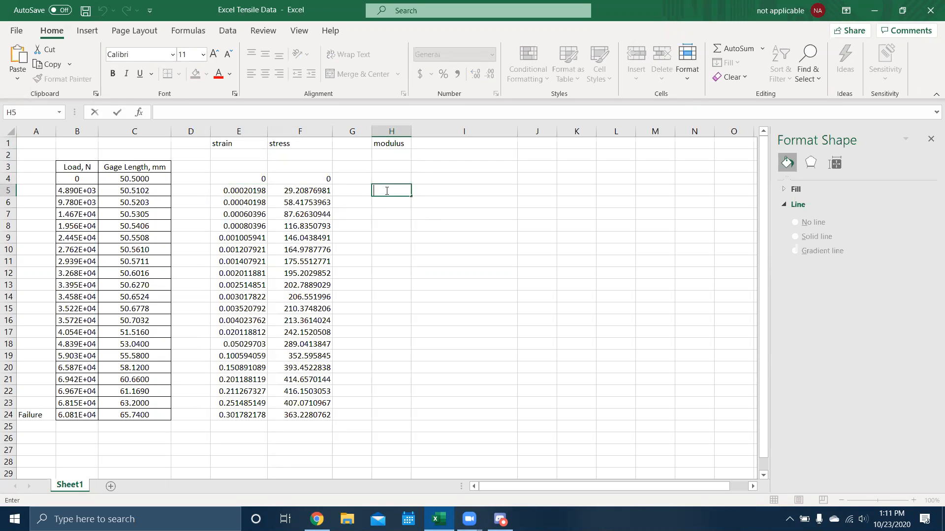
type("-")
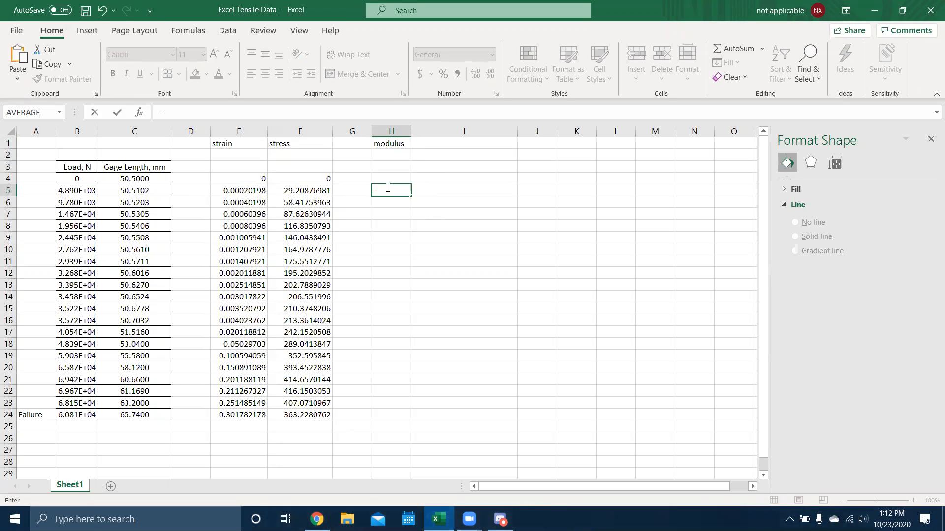
type("=")
left_click(314, 191)
type("/")
left_click(251, 192)
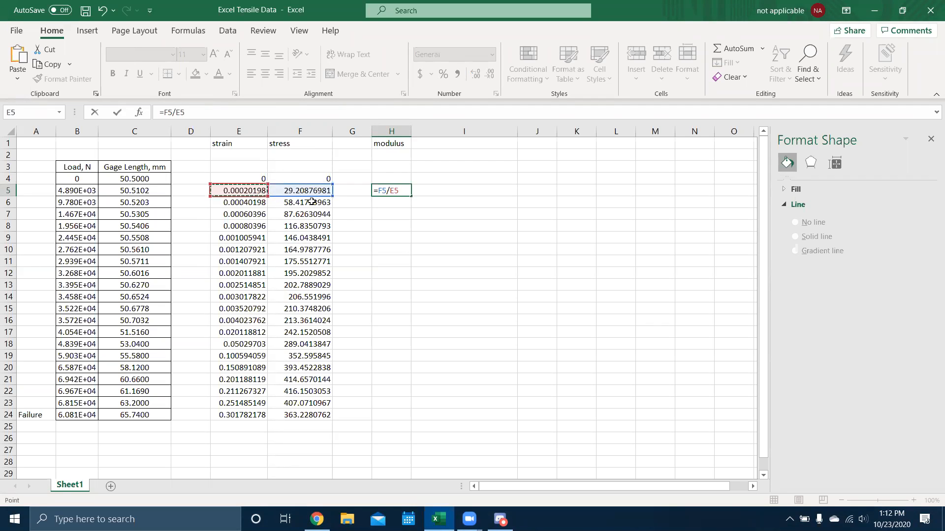
key("ctrl+Return")
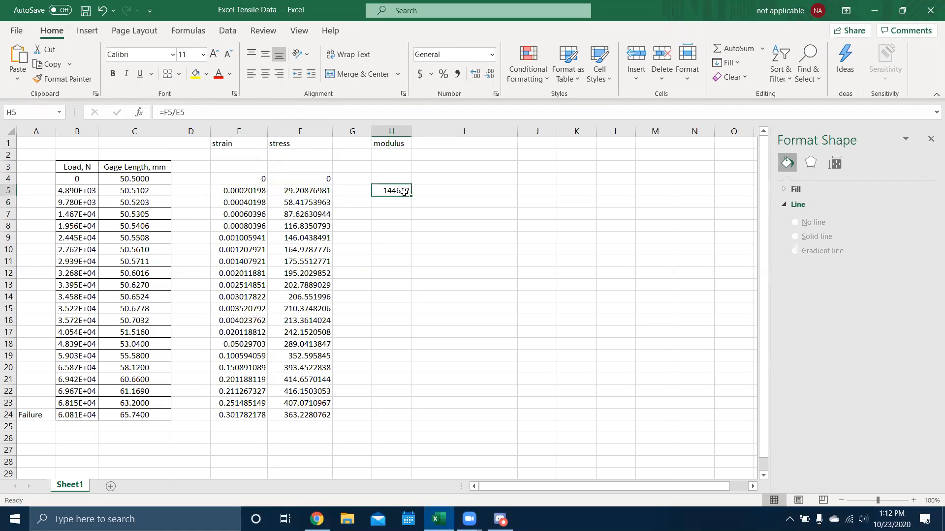
Fill the modulus formula from H5 down through H24 and review the values along the column.
left_click_drag(410, 195, 412, 422)
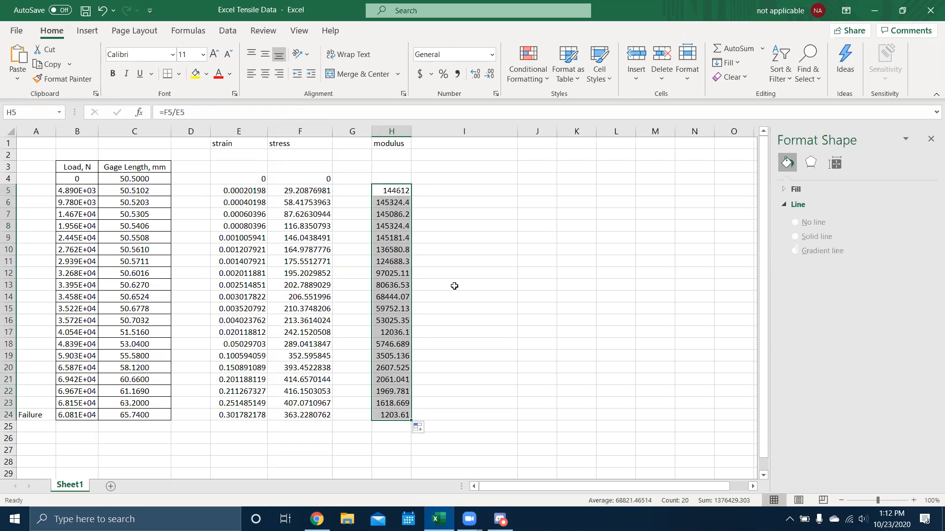
left_click(454, 237)
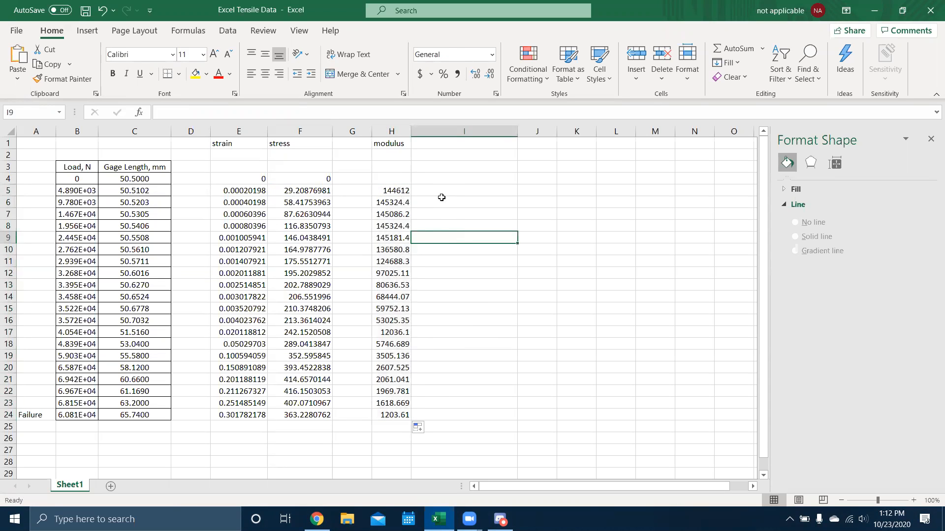
left_click(402, 274)
left_click(402, 307)
left_click(402, 327)
left_click(403, 367)
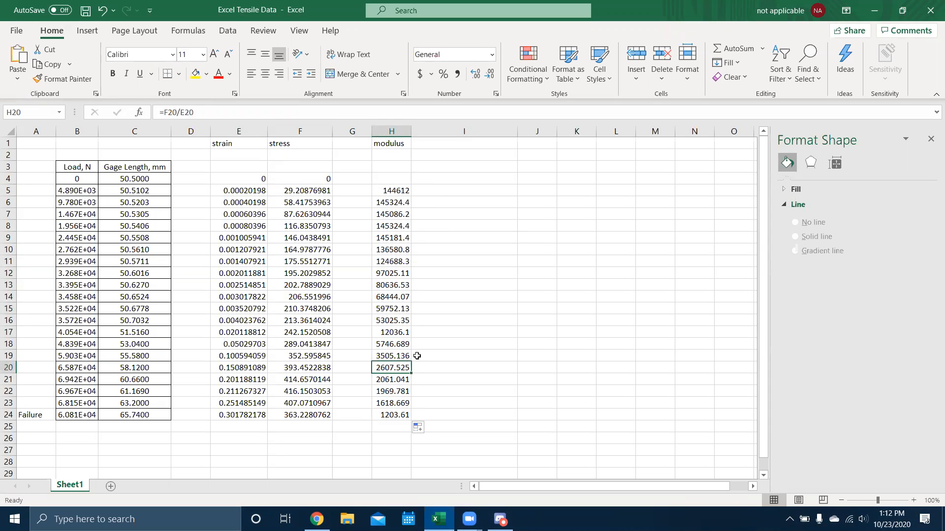
left_click(422, 193)
left_click(403, 190)
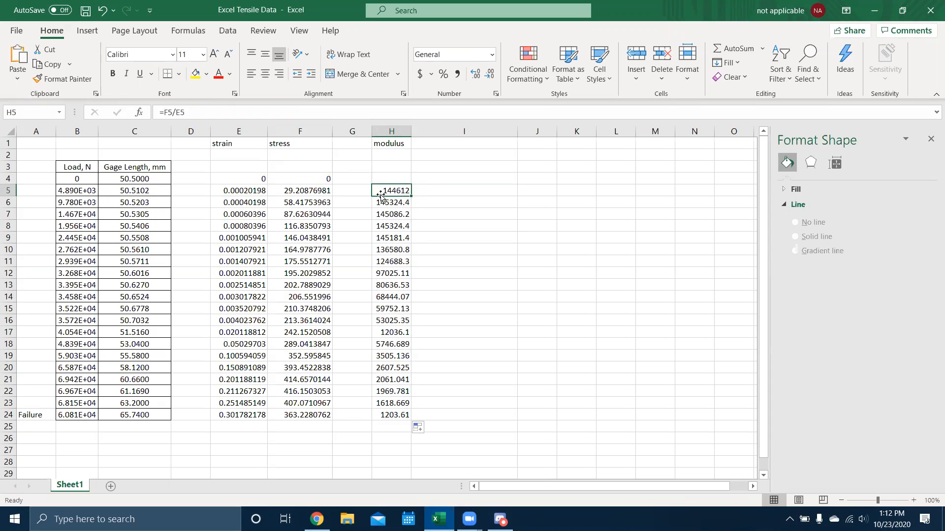
Review the strain, stress and modulus columns and locate the maximum stress value in column F.
left_click(302, 154)
left_click(225, 156)
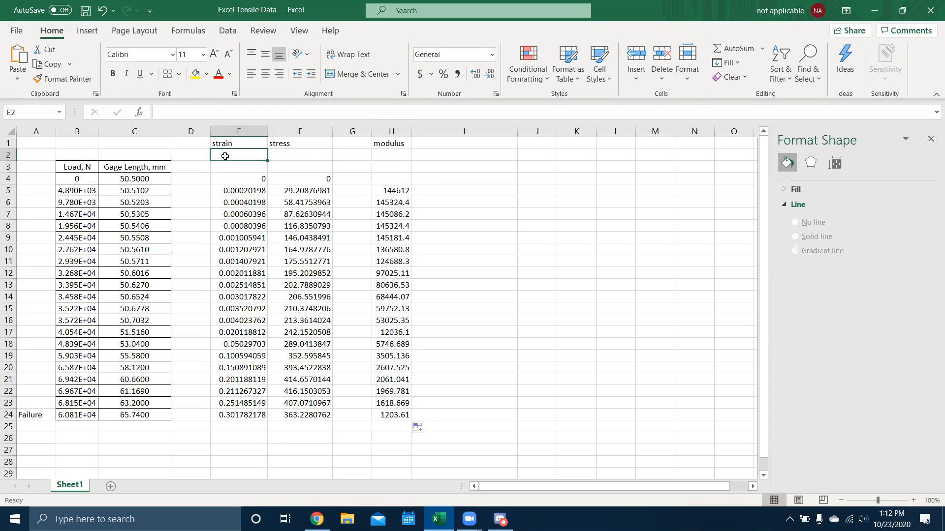
left_click(394, 163)
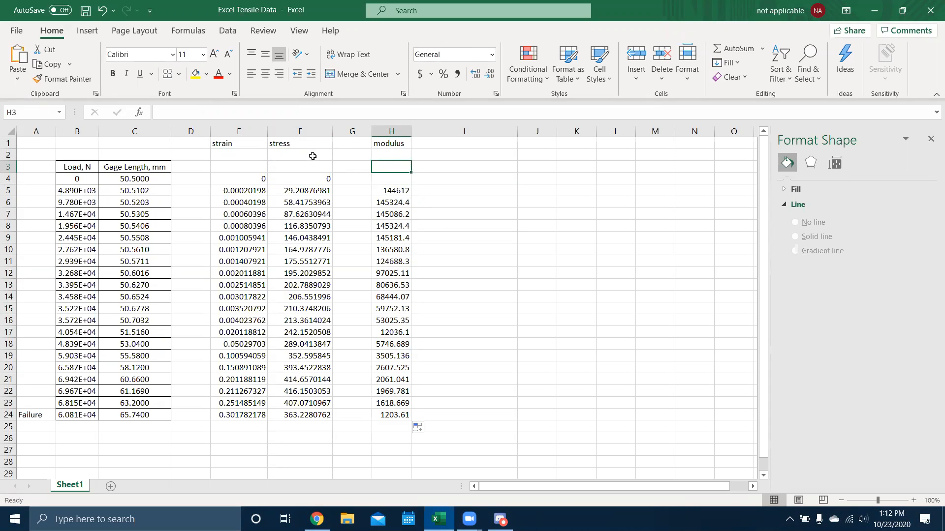
left_click(313, 155)
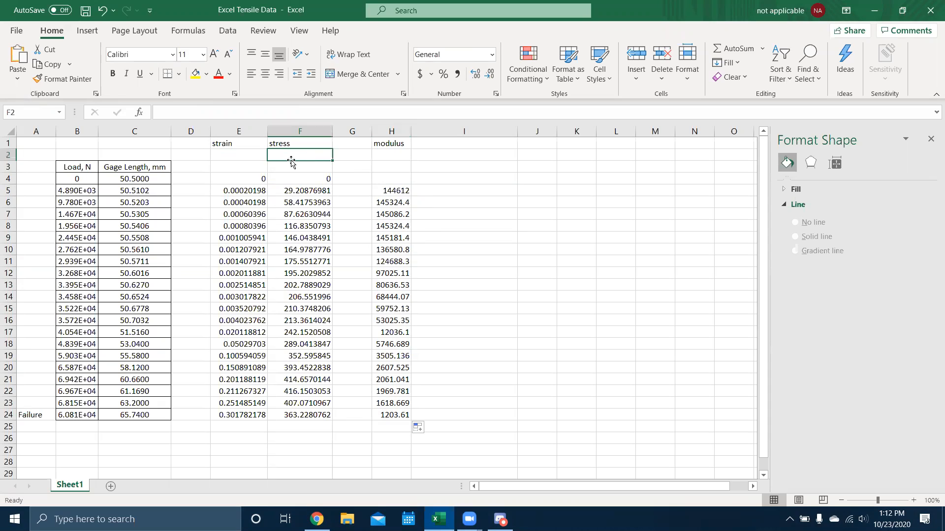
left_click(246, 154)
left_click(384, 153)
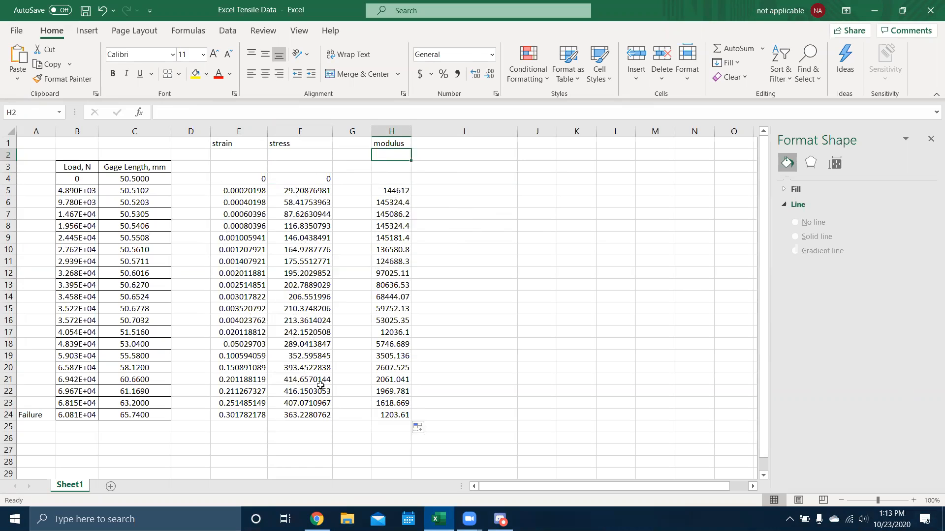
left_click(294, 390)
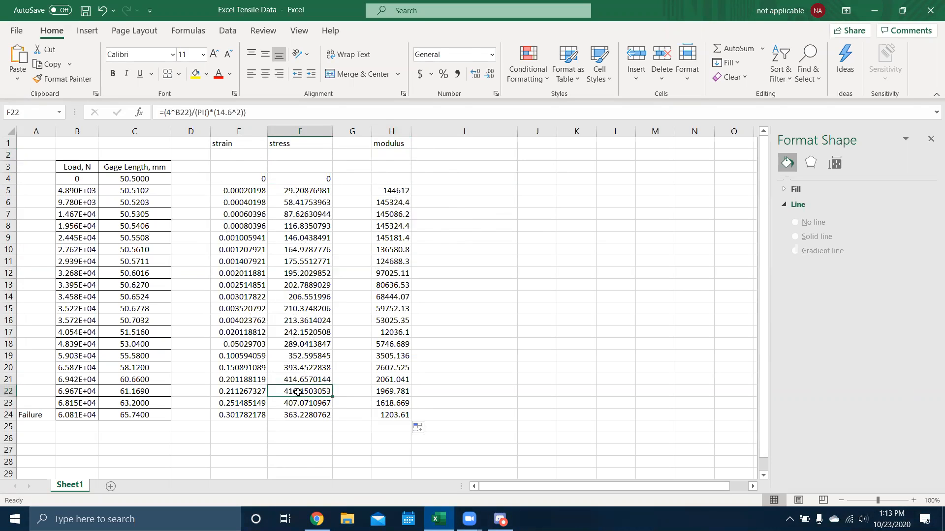
left_click(312, 449)
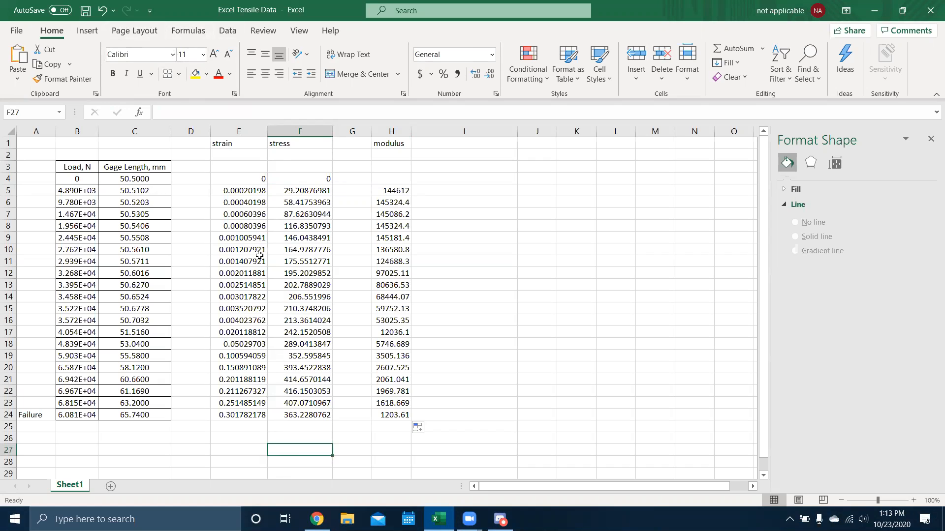
Insert a scatter chart with smooth lines and markers from E1:F24 and place it beside the modulus column.
left_click_drag(228, 144, 320, 414)
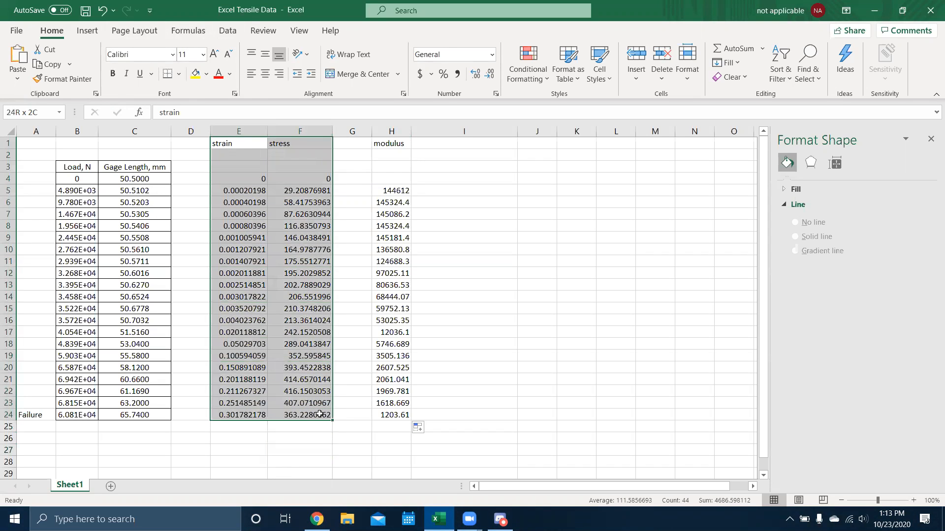
left_click(87, 31)
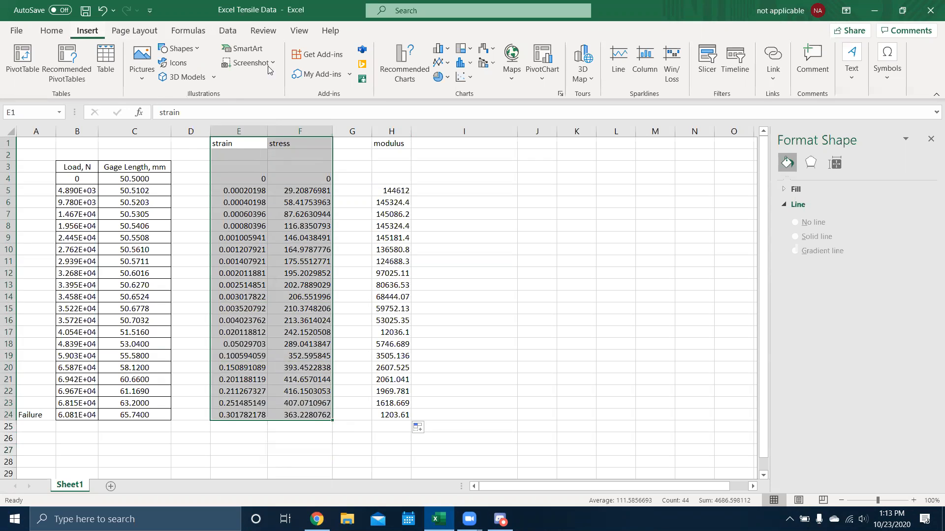
left_click(462, 77)
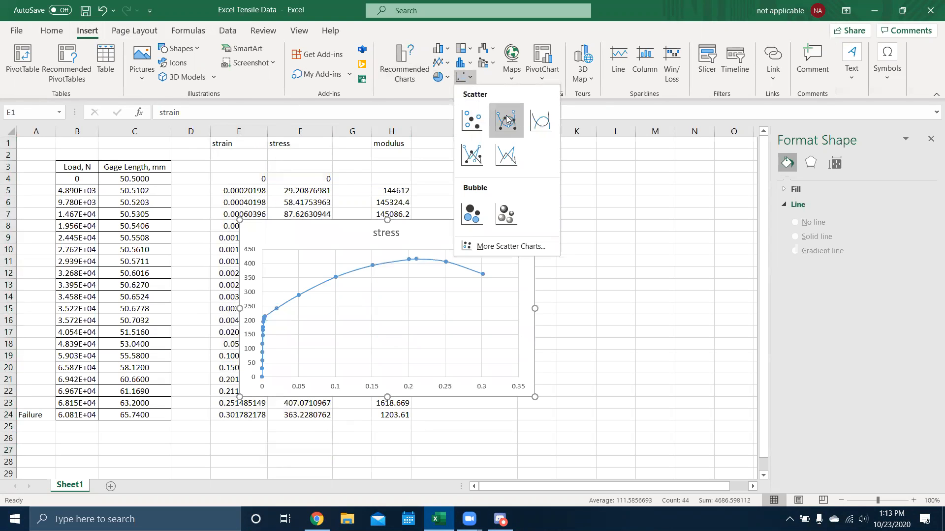
left_click(507, 120)
left_click_drag(460, 230, 653, 188)
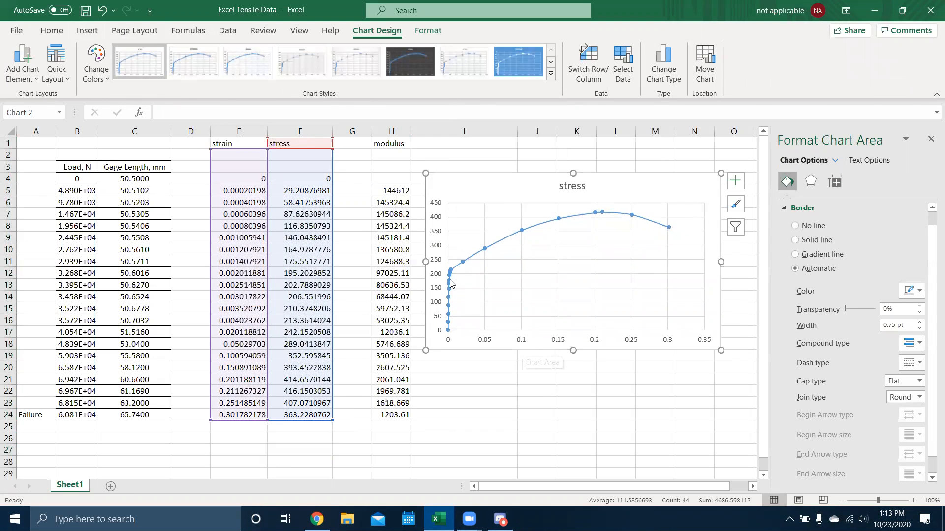
Set the maximum bound of the chart's horizontal strain axis to 0.005.
left_click(527, 341)
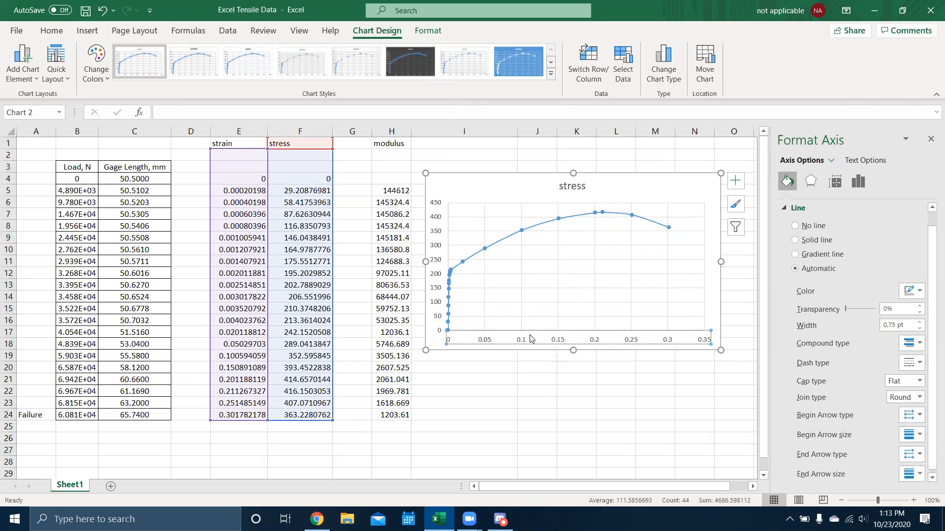
left_click(835, 182)
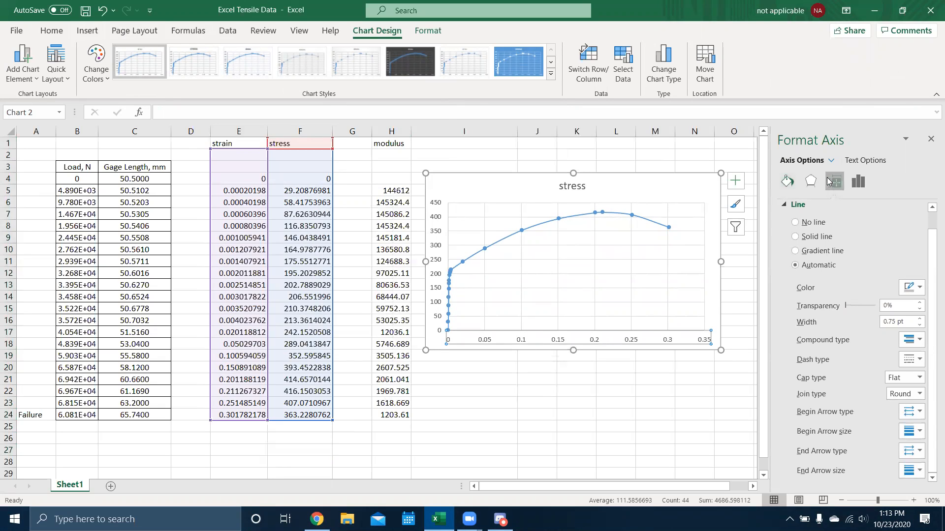
left_click(860, 185)
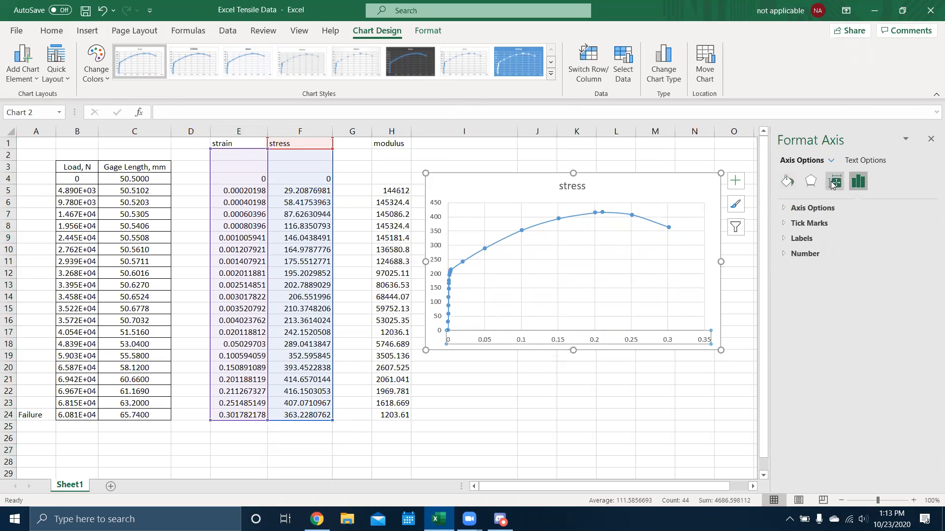
left_click(821, 210)
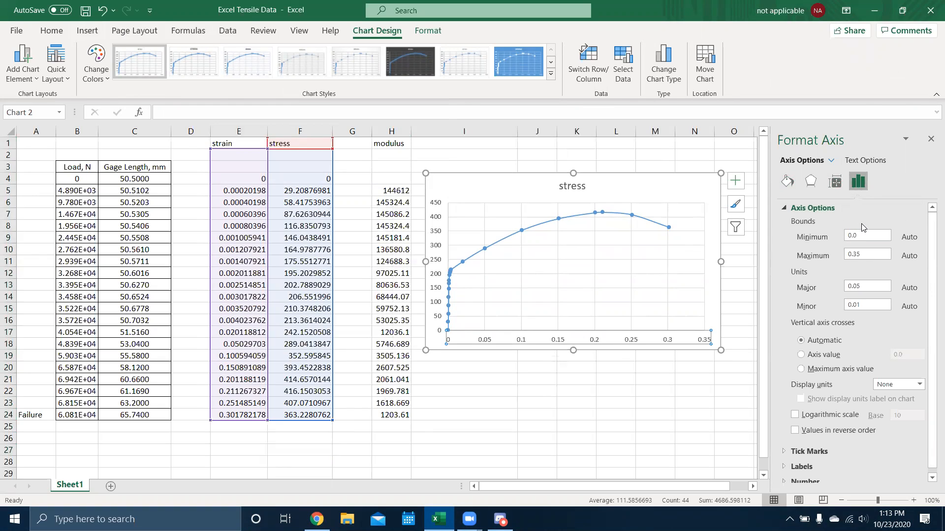
left_click(873, 253)
key("Return")
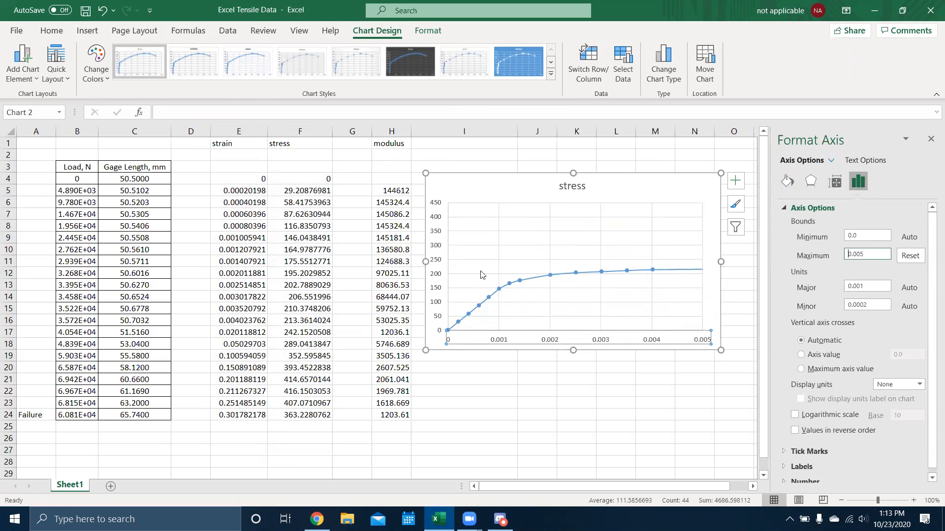
Set the chart's vertical stress axis to a maximum of 250 and a major unit of 20.
left_click(435, 254)
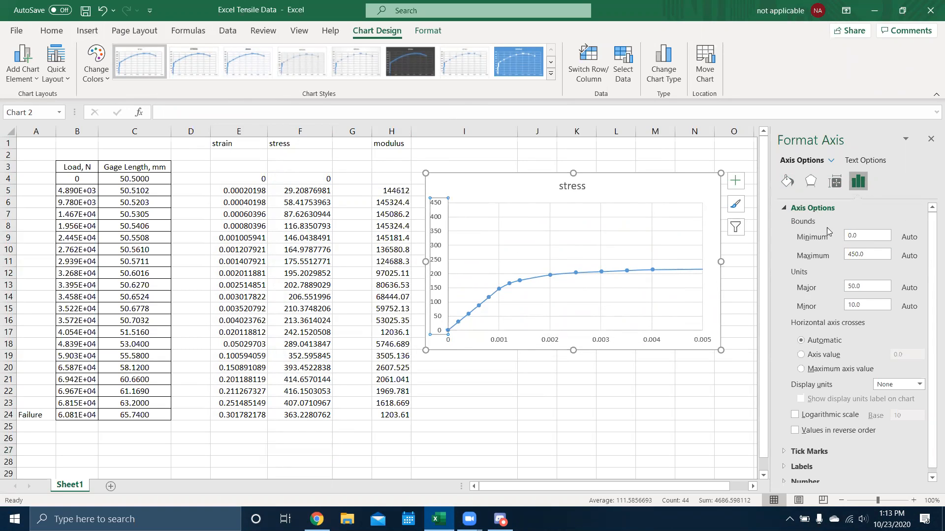
left_click(878, 251)
type("250")
key("Return")
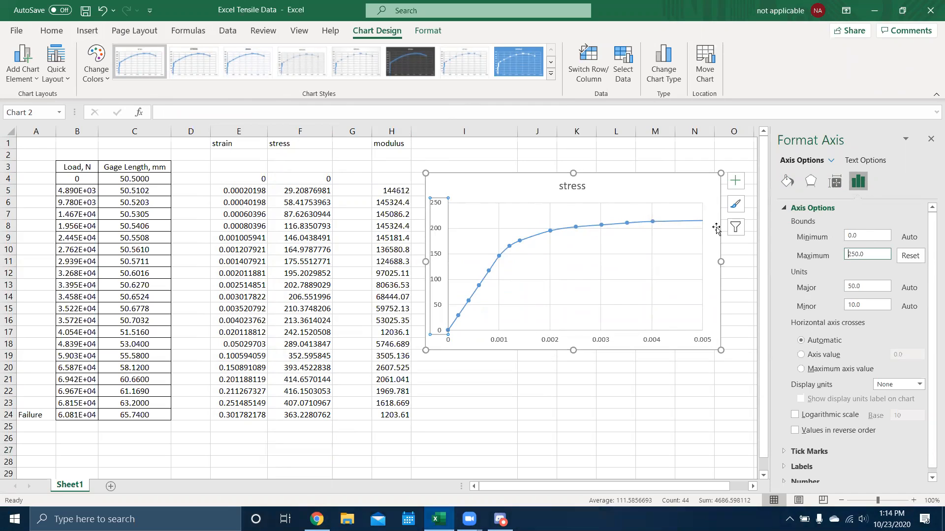
left_click_drag(872, 284, 825, 289)
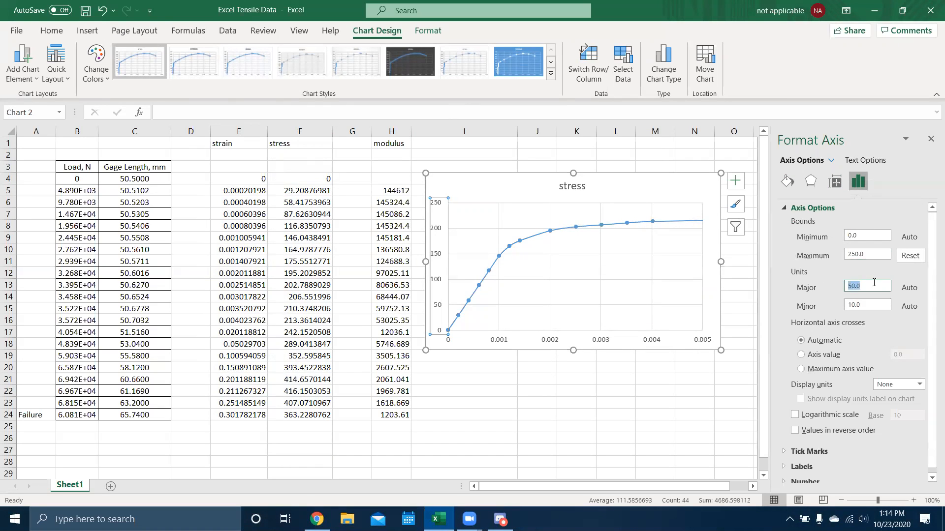
key("BackSpace")
key("Return")
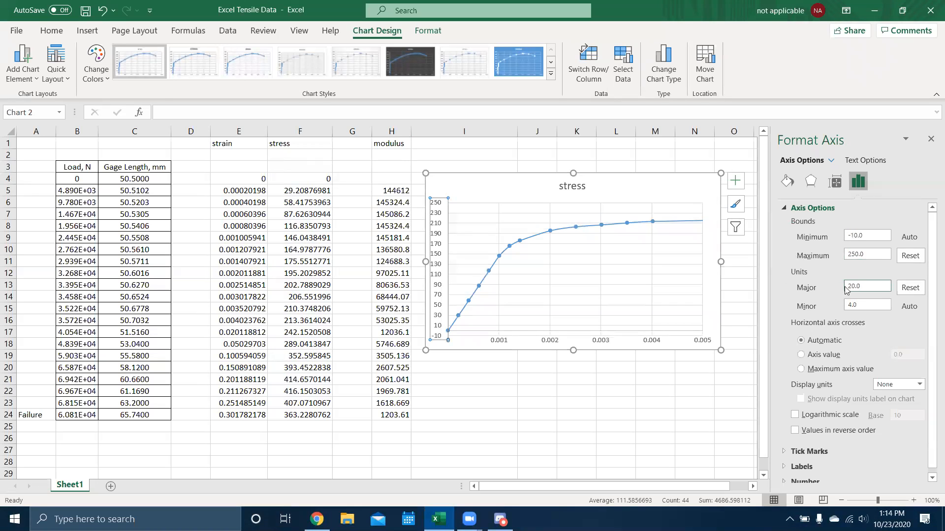
left_click(496, 157)
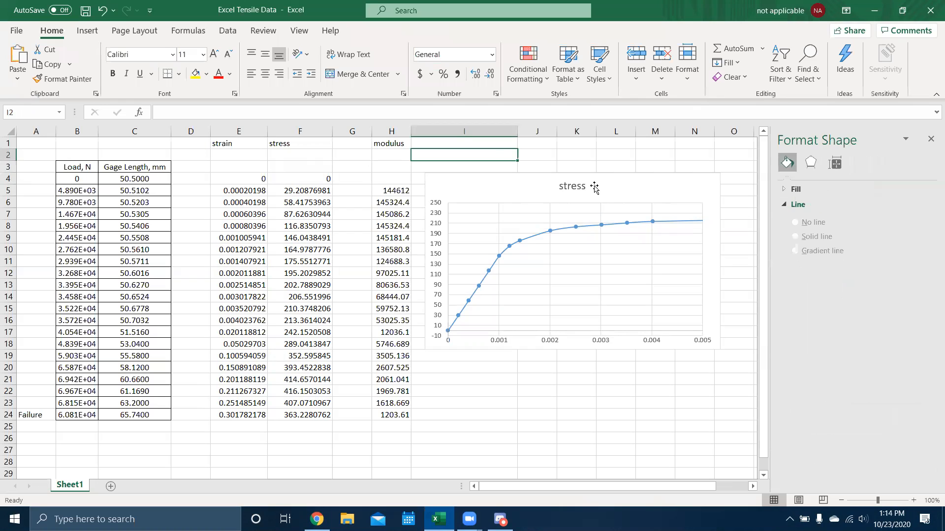
Draw a straight offset line parallel to the curve's elastic portion, from strain 0.002 on the horizontal axis up across the curve.
left_click(595, 187)
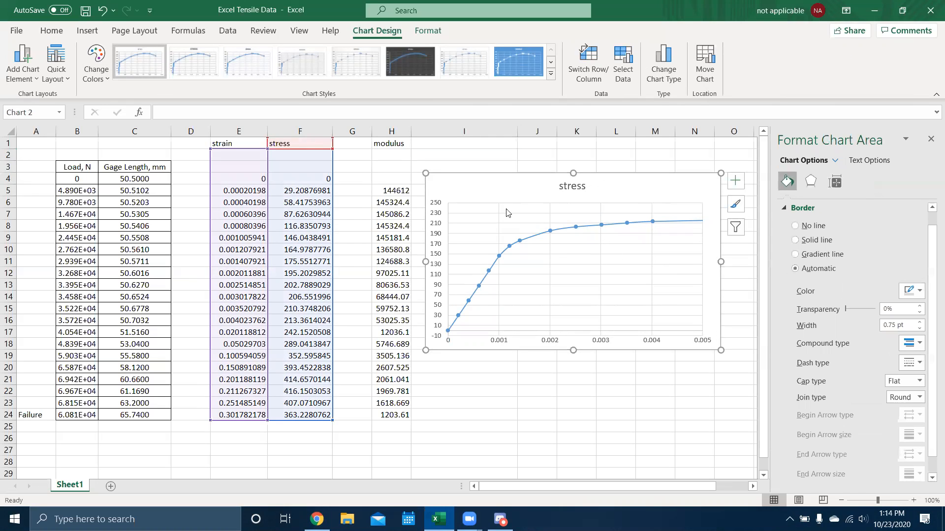
left_click(85, 30)
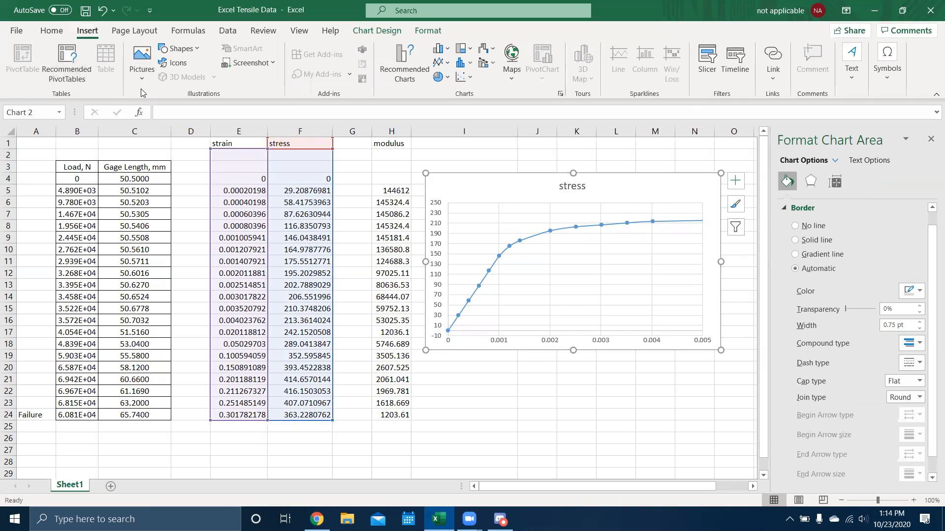
left_click(174, 51)
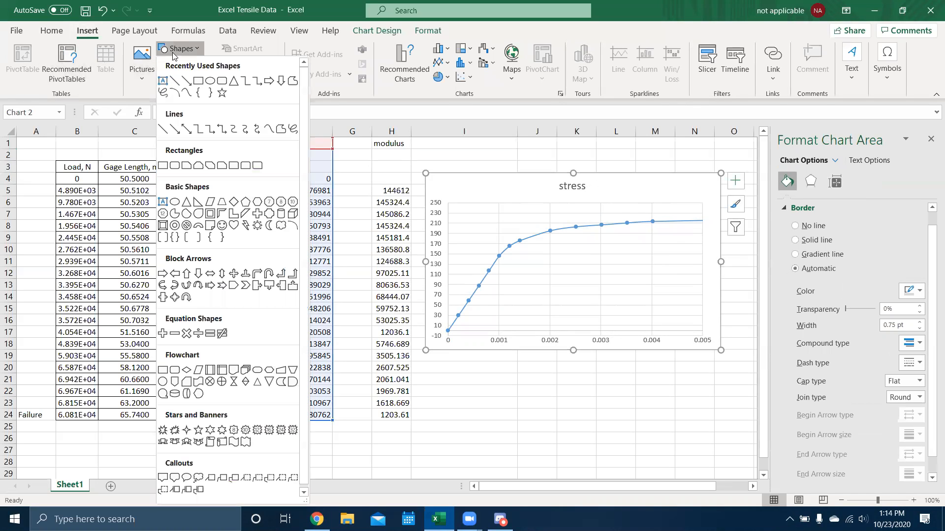
left_click(174, 82)
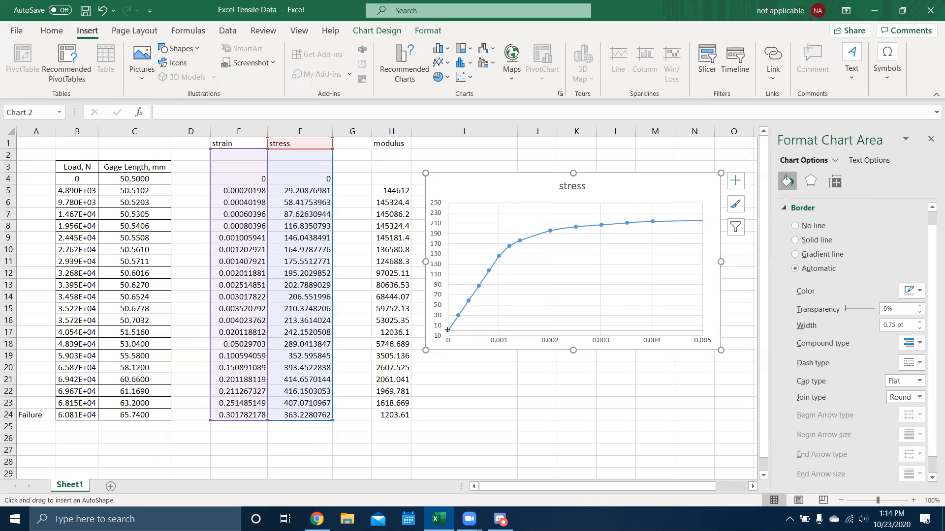
mouse_move(447, 331)
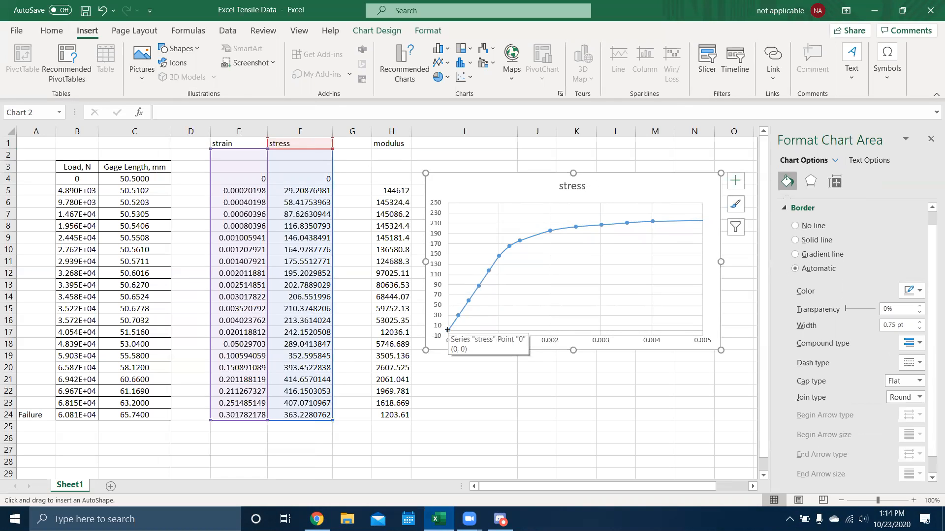
mouse_move(447, 331)
left_mouse_down()
mouse_move(535, 203)
mouse_move(559, 224)
mouse_move(622, 224)
left_mouse_up()
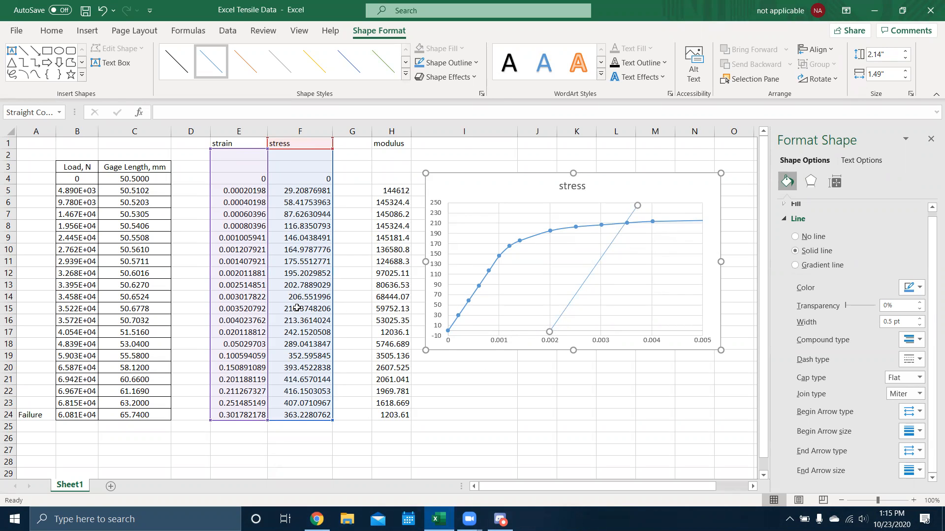
left_click(581, 377)
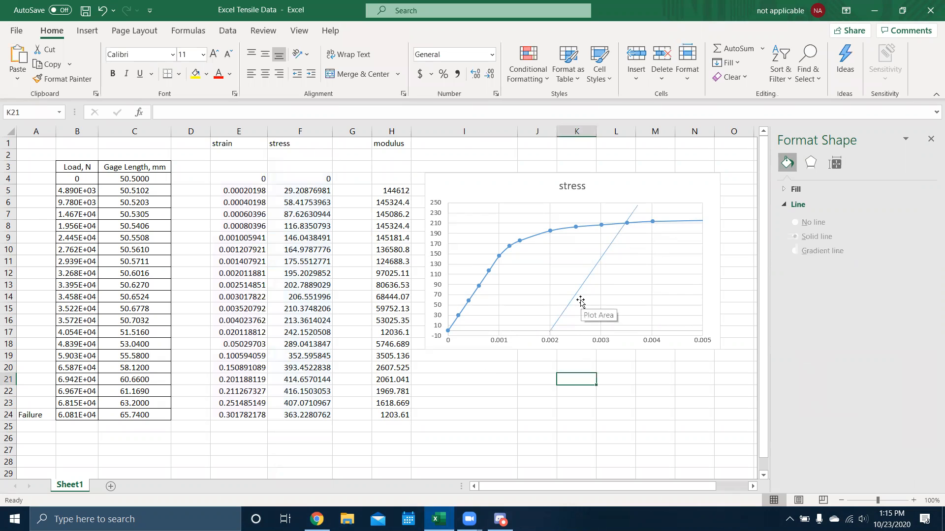
left_click(633, 193)
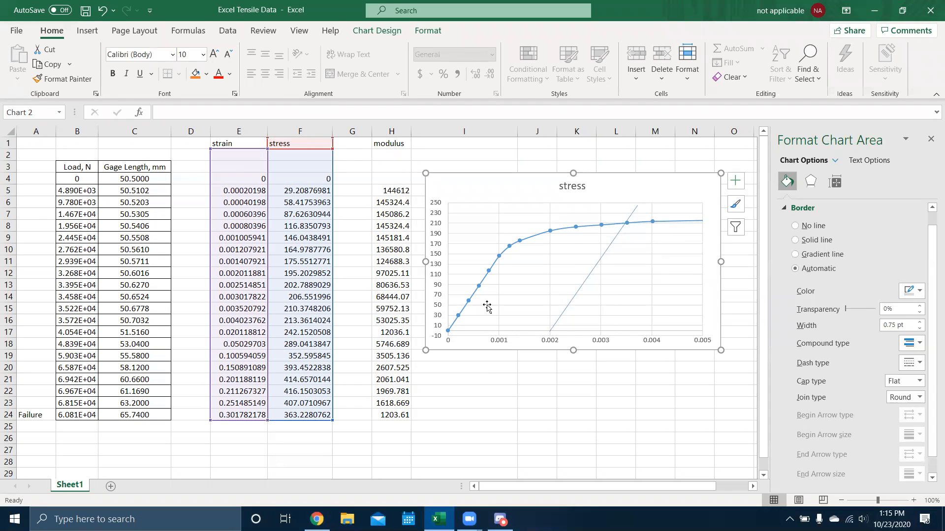
left_click(490, 402)
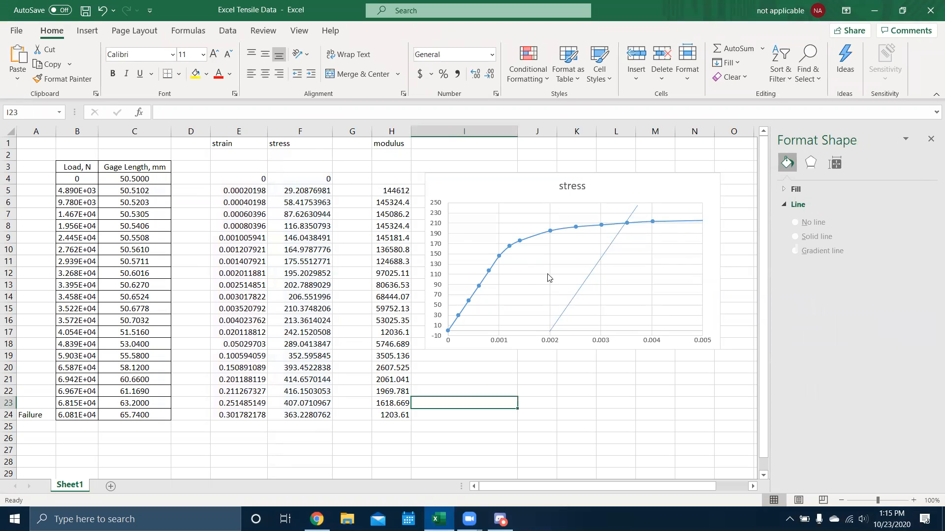